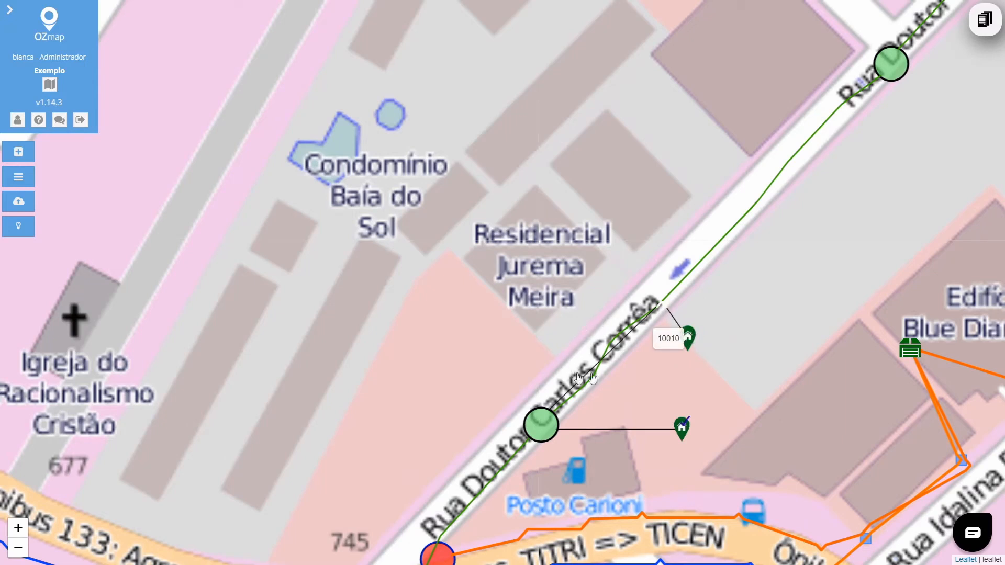
# Step: Open the client property just below Residencial Jurema Meira and reposition it from its registered address
pyautogui.click(689, 337)
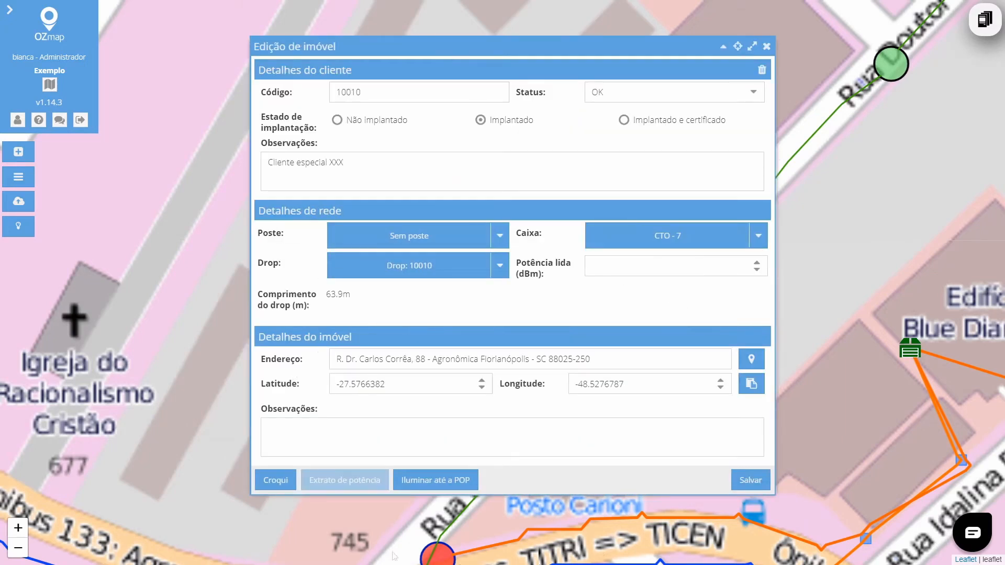
pyautogui.scroll(-2, 294, 364)
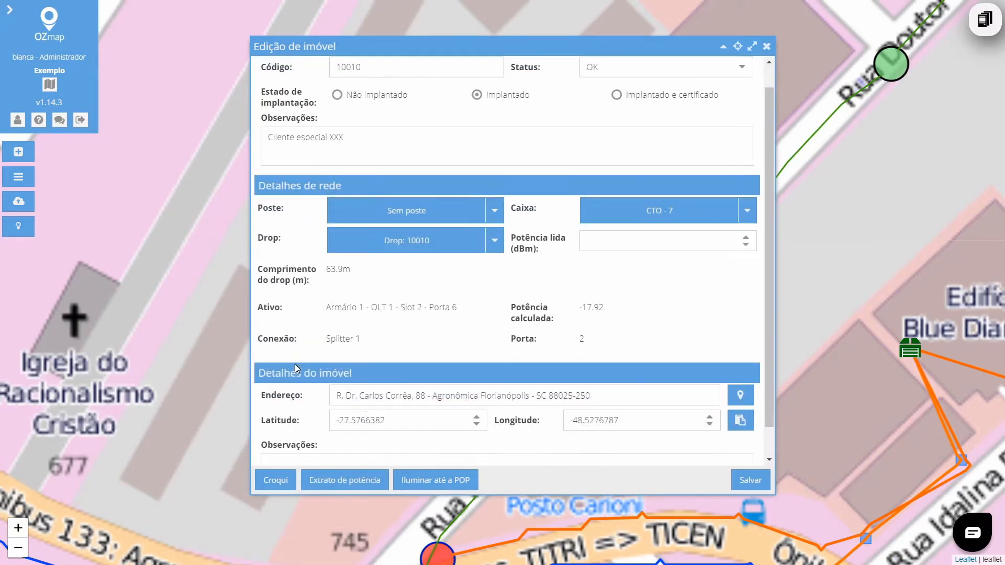
pyautogui.scroll(-2, 294, 364)
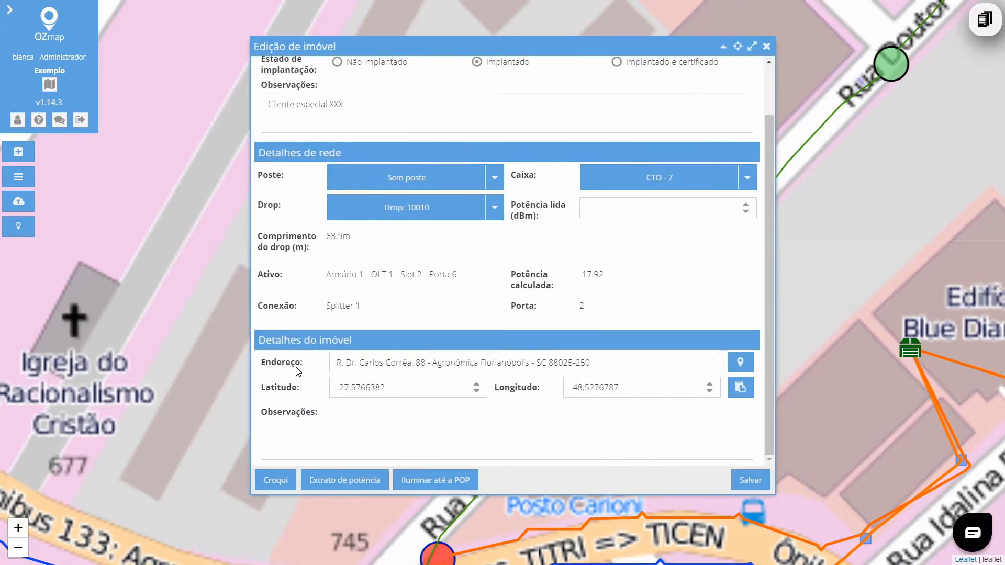
pyautogui.click(736, 365)
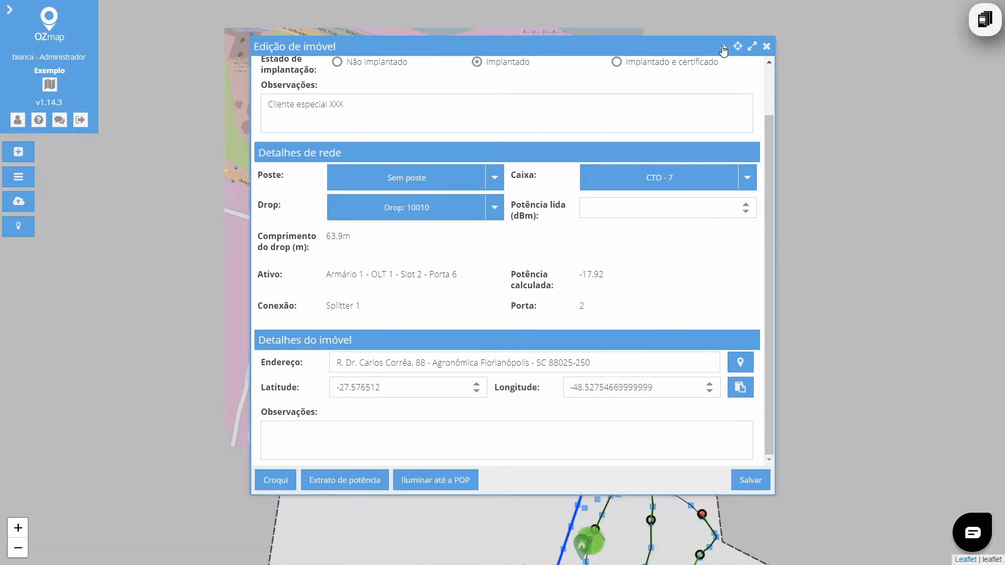
# Step: Inspect the relocated property marker on the map and save the property
pyautogui.click(723, 46)
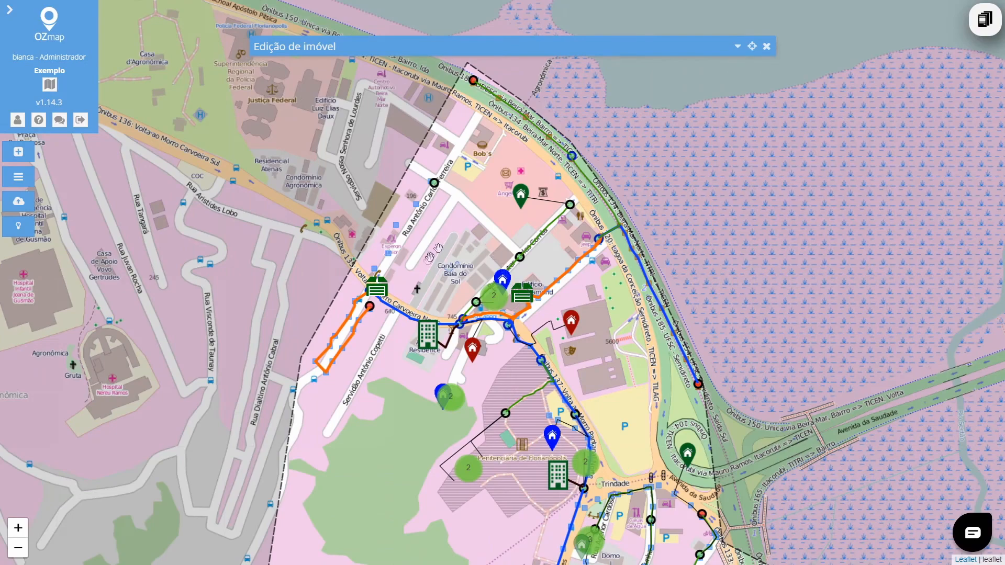
pyautogui.scroll(1, 442, 259)
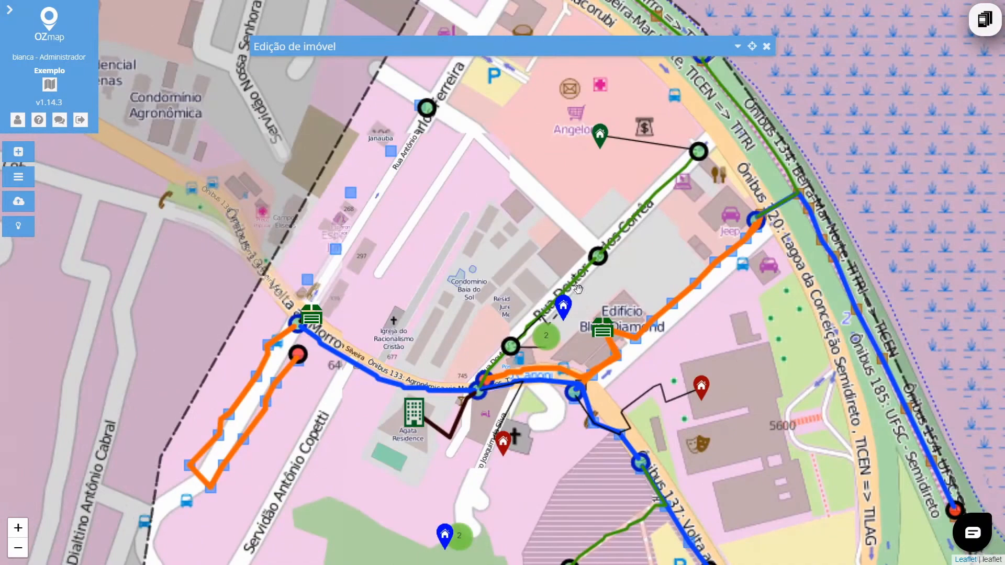
pyautogui.scroll(2, 535, 329)
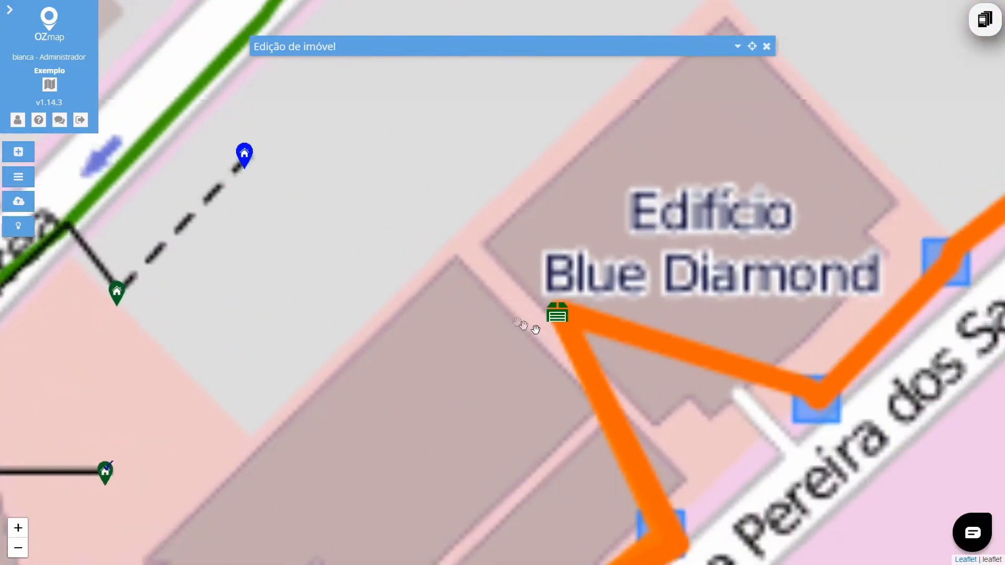
pyautogui.moveTo(378, 257); pyautogui.dragTo(486, 225)
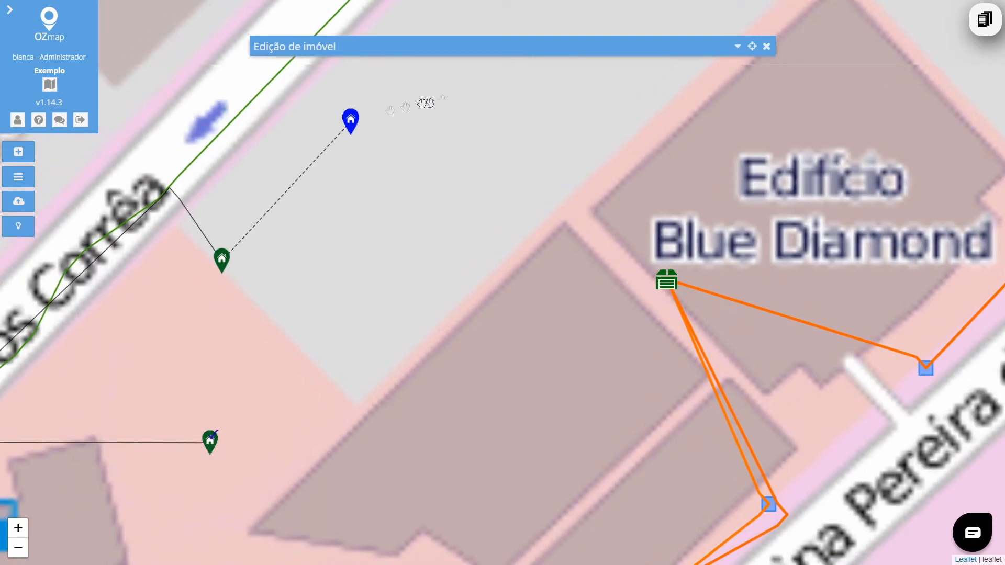
pyautogui.click(738, 50)
pyautogui.click(752, 480)
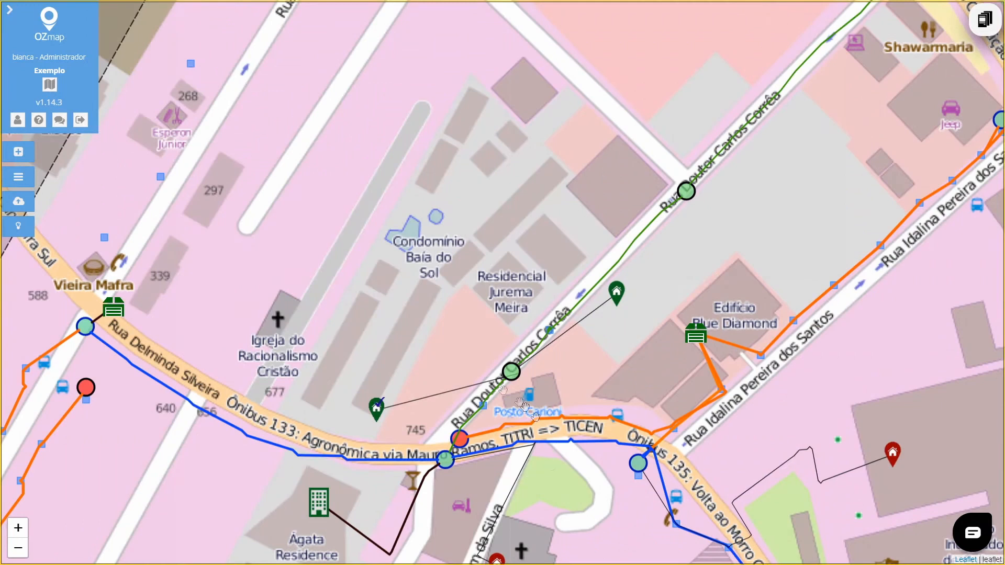
# Step: Draw a polygon around Residencial Jurema Meira and Posto Carioni, enclosing both client properties, to generate a region report
pyautogui.click(353, 416)
pyautogui.click(375, 349)
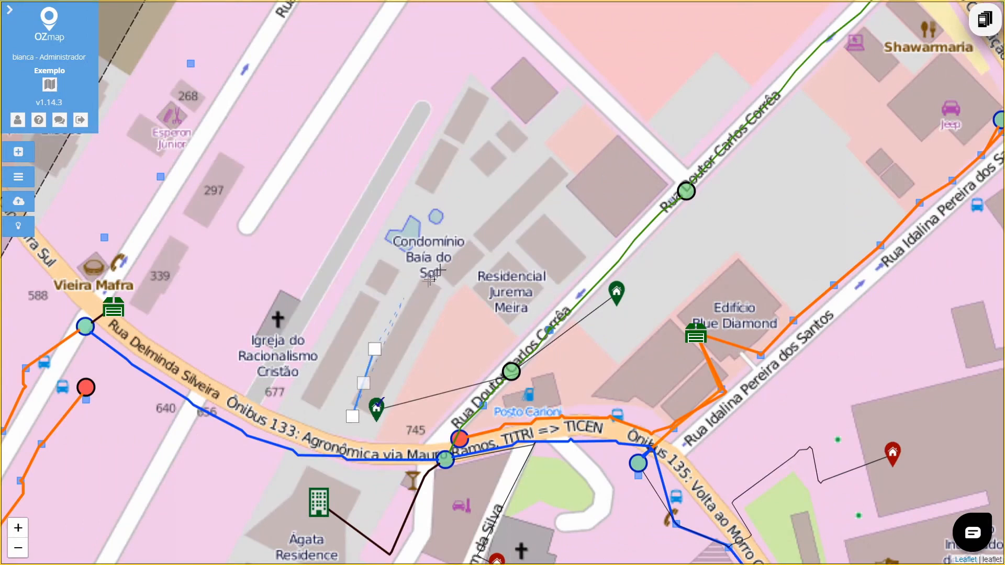
pyautogui.click(406, 296)
pyautogui.click(499, 229)
pyautogui.click(647, 252)
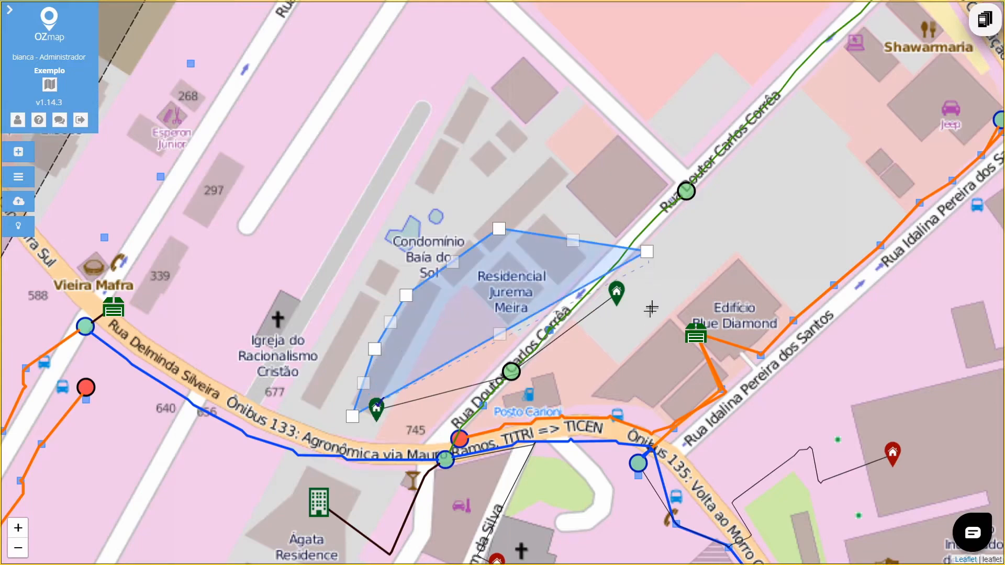
pyautogui.click(623, 403)
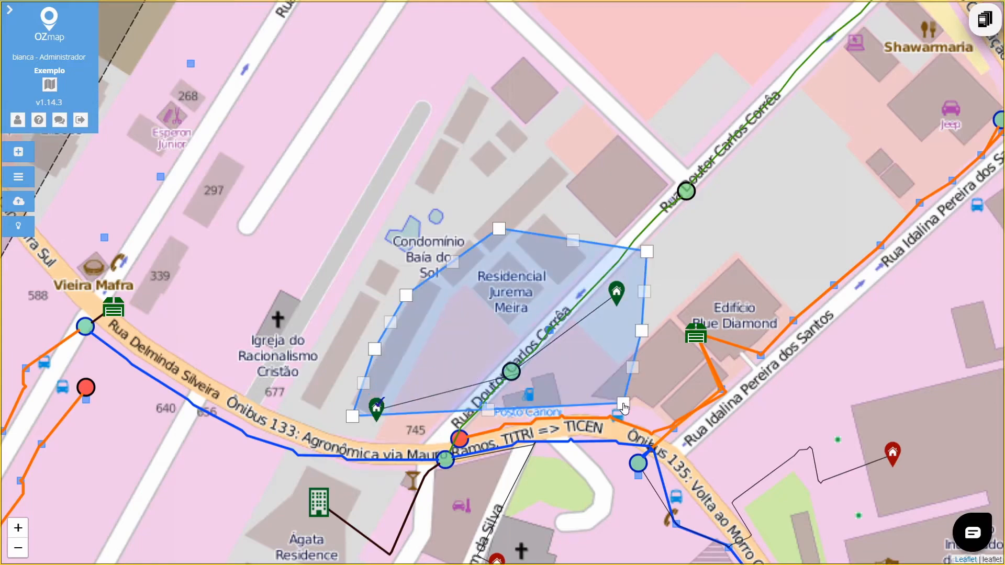
pyautogui.click(411, 437)
pyautogui.click(412, 438)
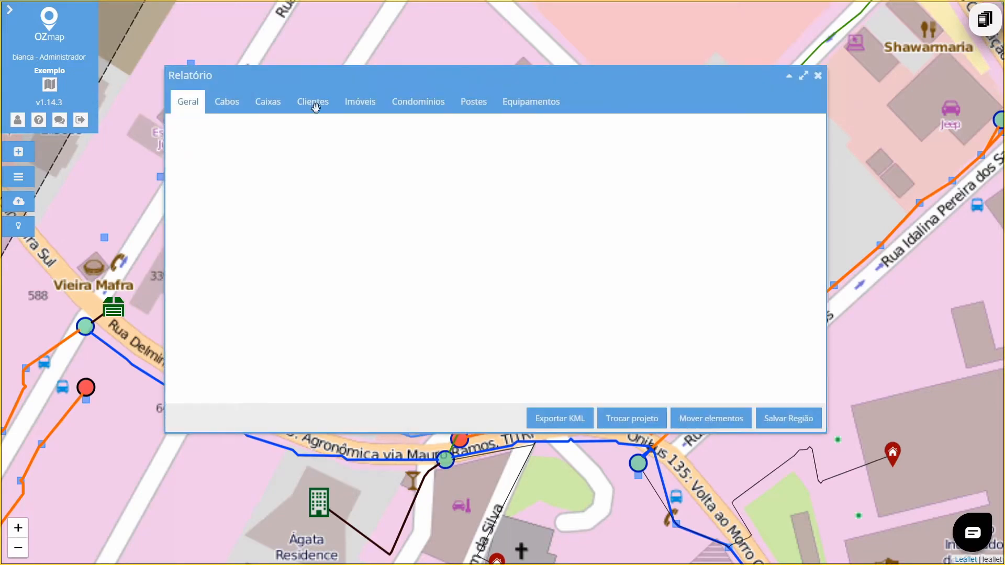
# Step: Allocate all clients in the report by address, with maximum distance 200, nearest-pole assignment enabled and pole search distance 30
pyautogui.click(314, 104)
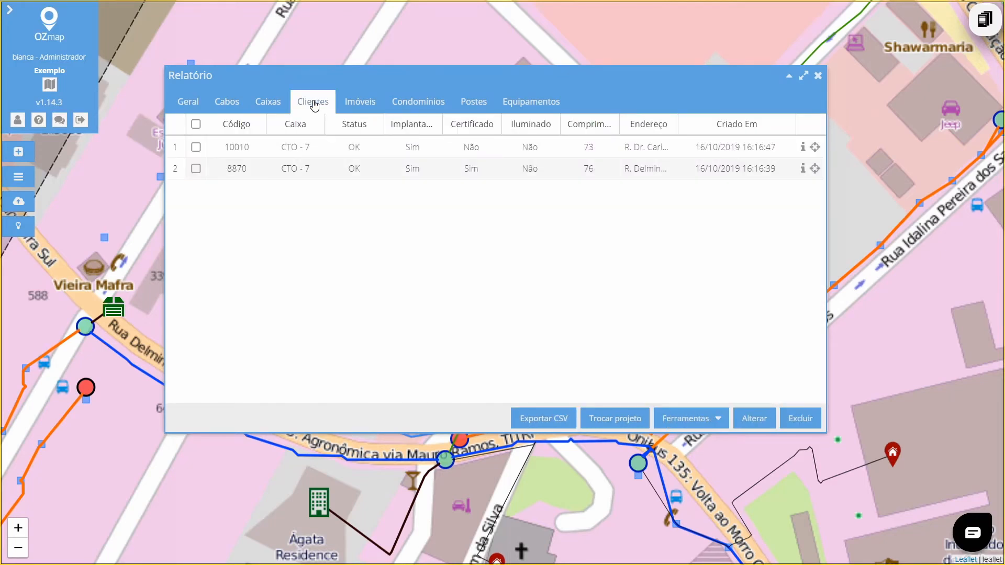
pyautogui.click(196, 124)
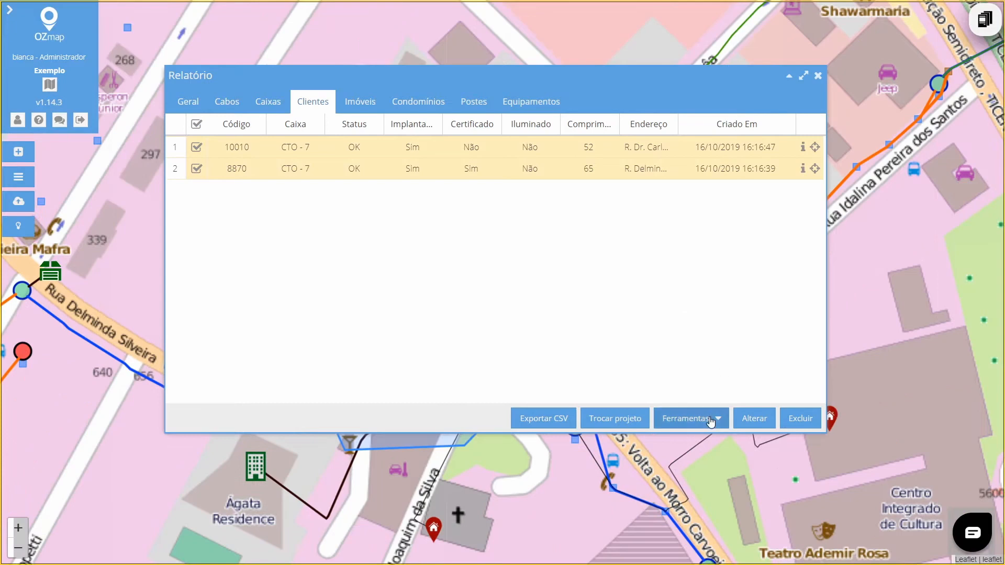
pyautogui.click(711, 419)
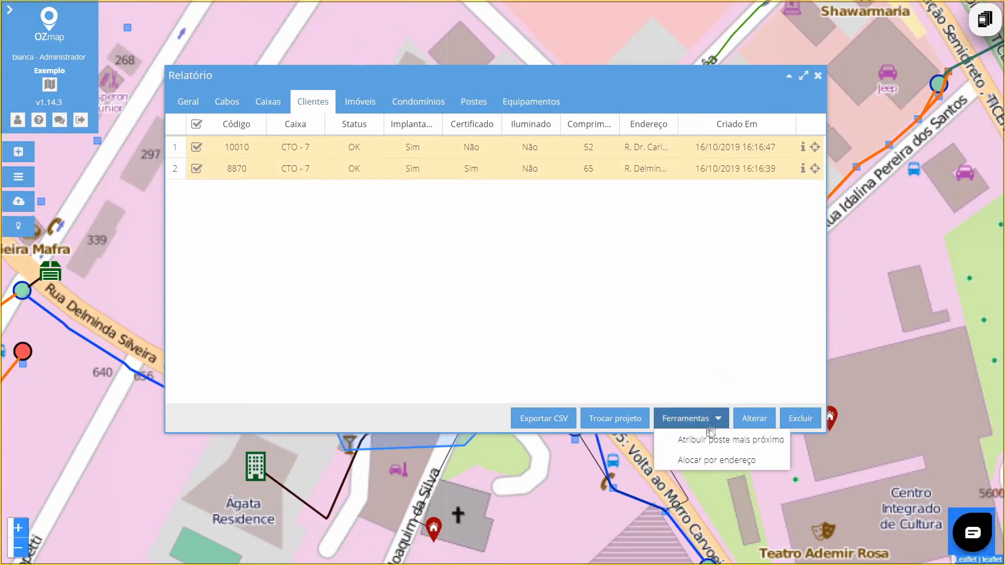
pyautogui.click(715, 461)
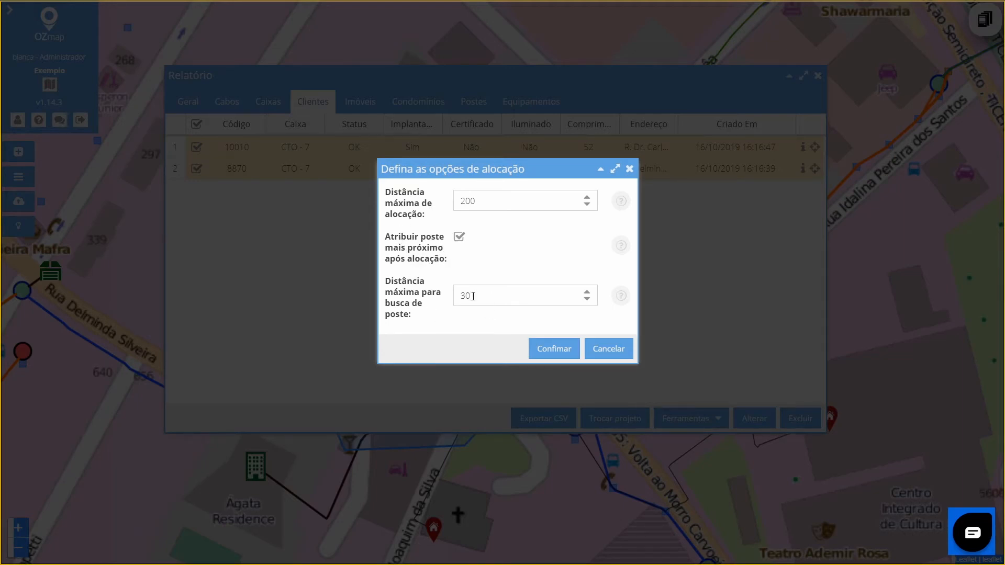
pyautogui.click(556, 350)
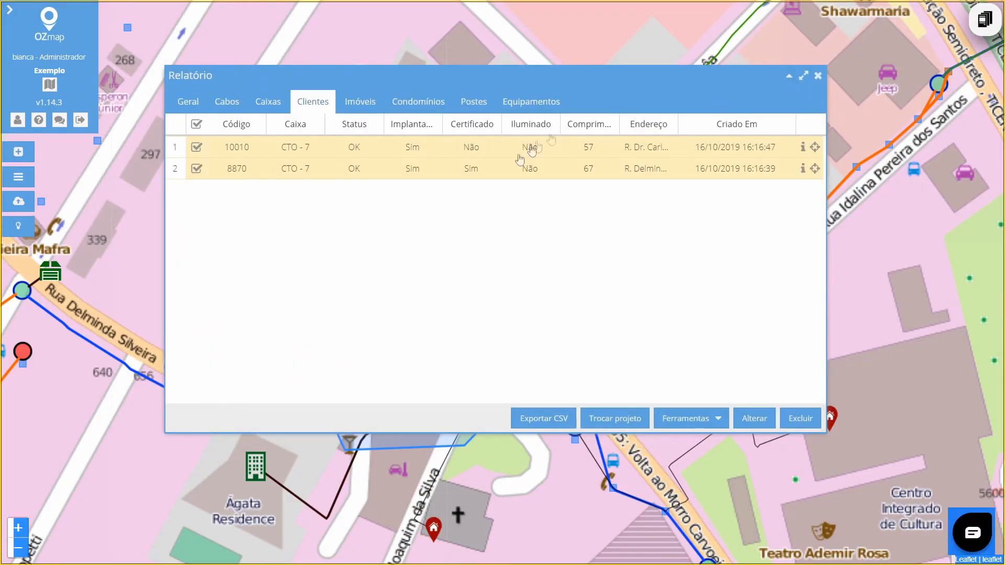
# Step: Set the report aside and review the network and property details of the Angeloni client
pyautogui.click(789, 77)
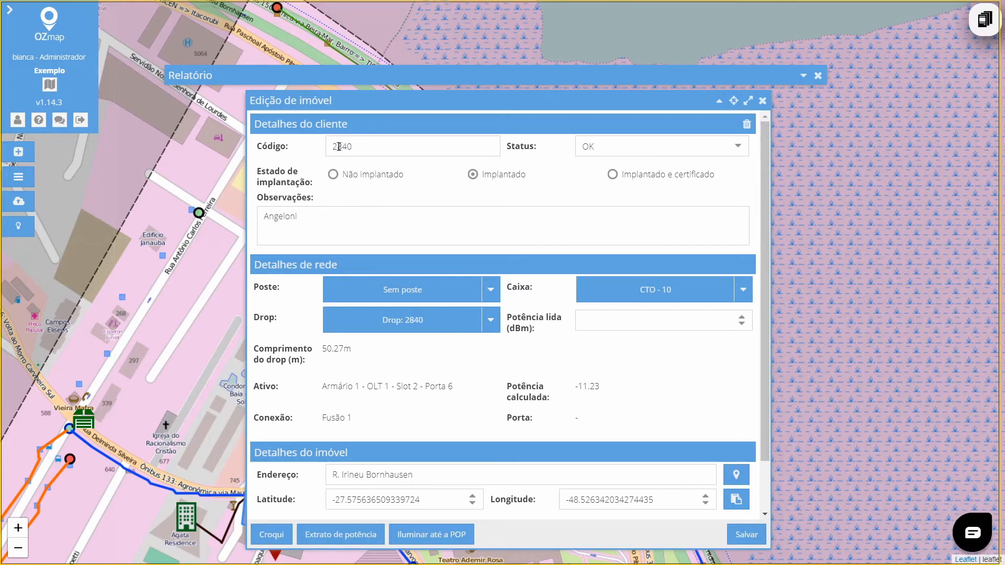
pyautogui.scroll(-2, 429, 220)
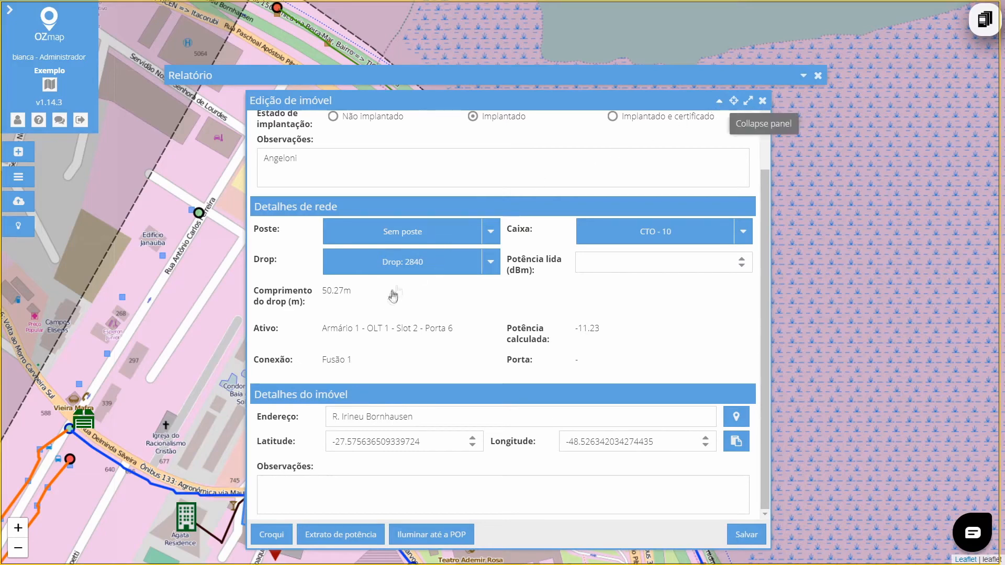
pyautogui.click(720, 104)
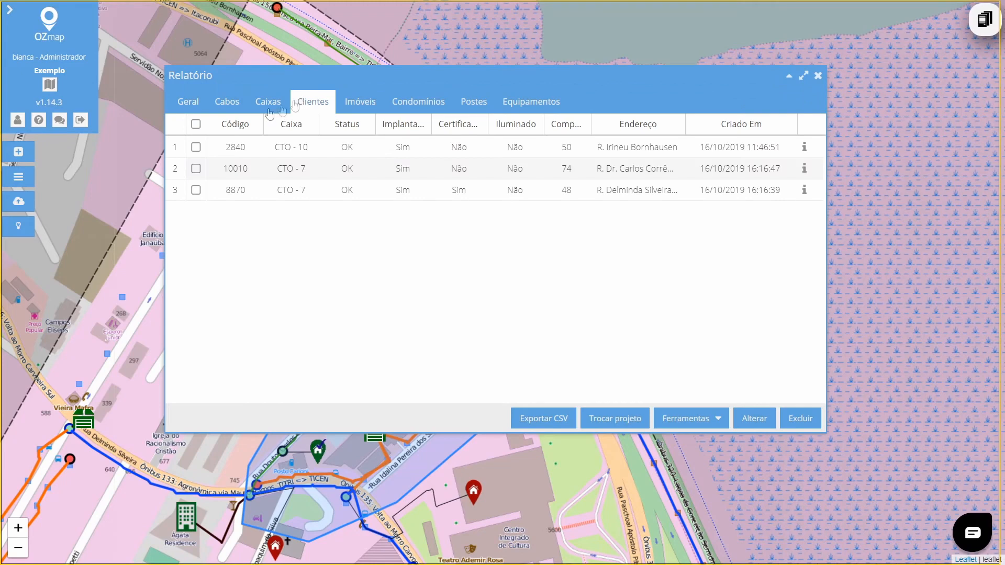
# Step: Allocate all three listed clients by address, with maximum distance 200, nearest-pole assignment enabled and pole search distance 30
pyautogui.click(196, 168)
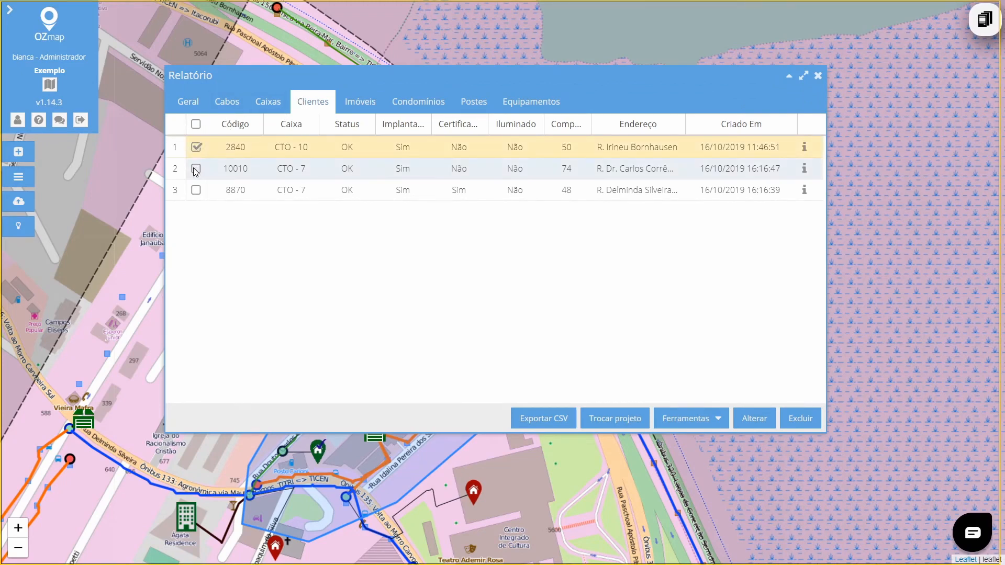
pyautogui.click(196, 189)
pyautogui.click(707, 417)
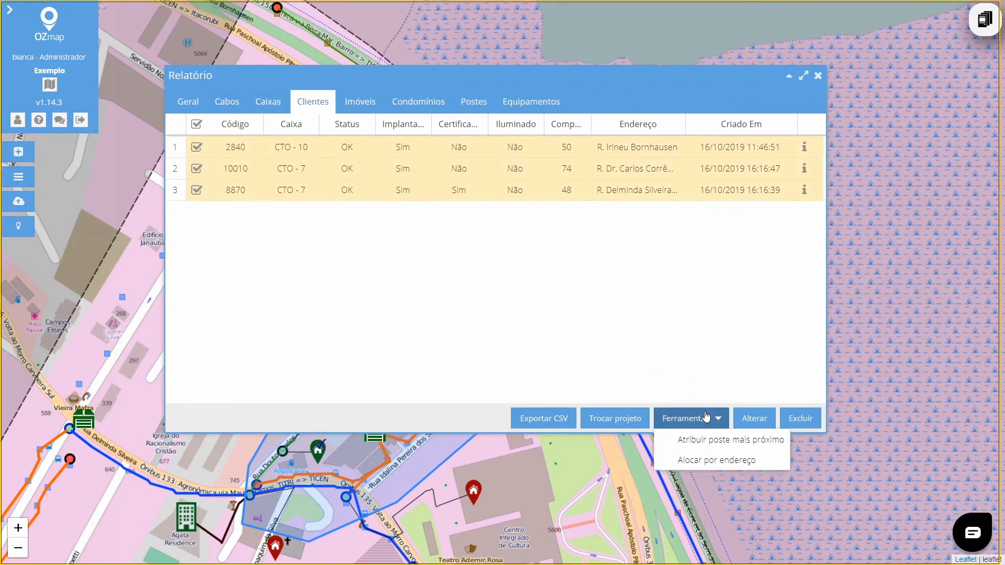
pyautogui.click(717, 460)
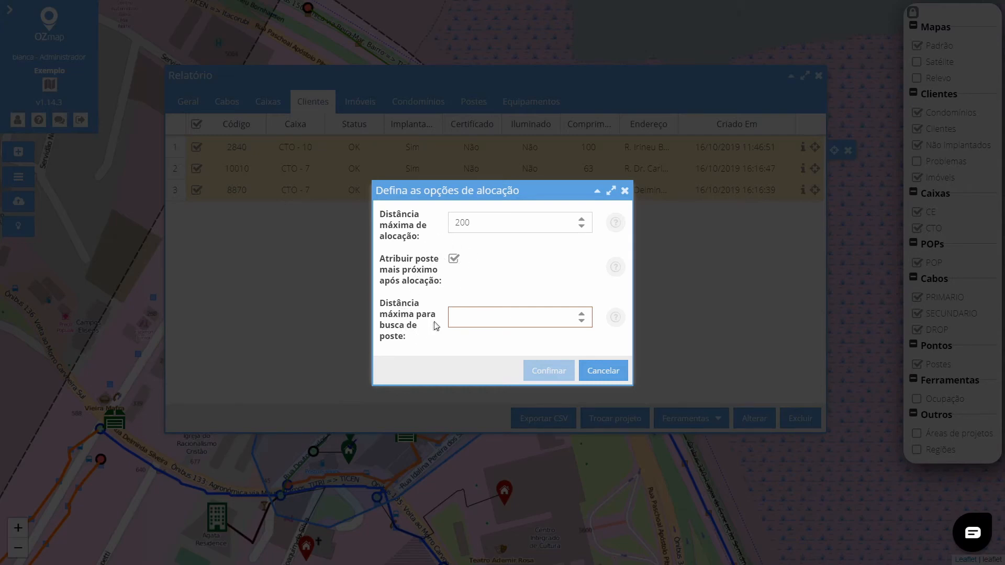
pyautogui.click(491, 316)
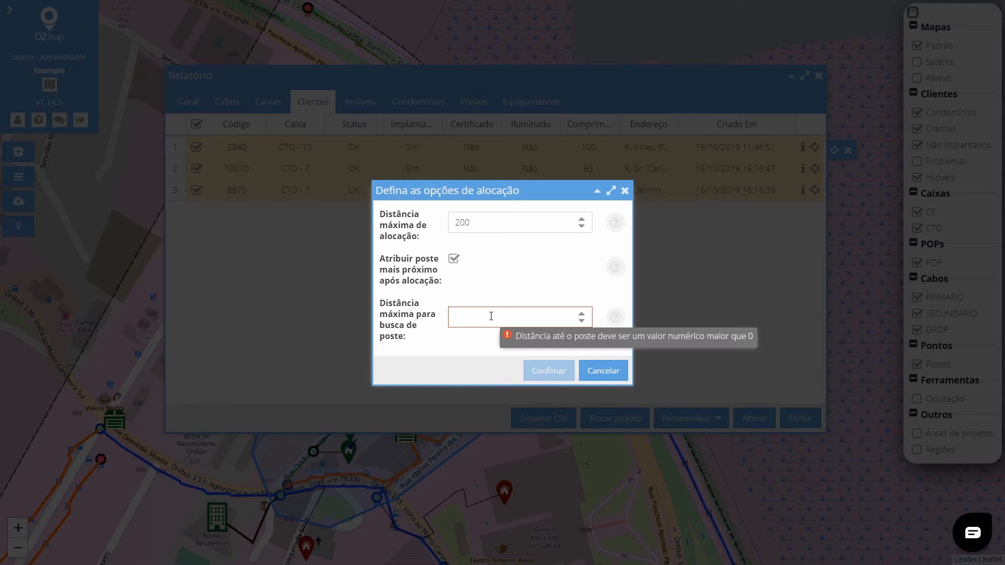
pyautogui.write('30')
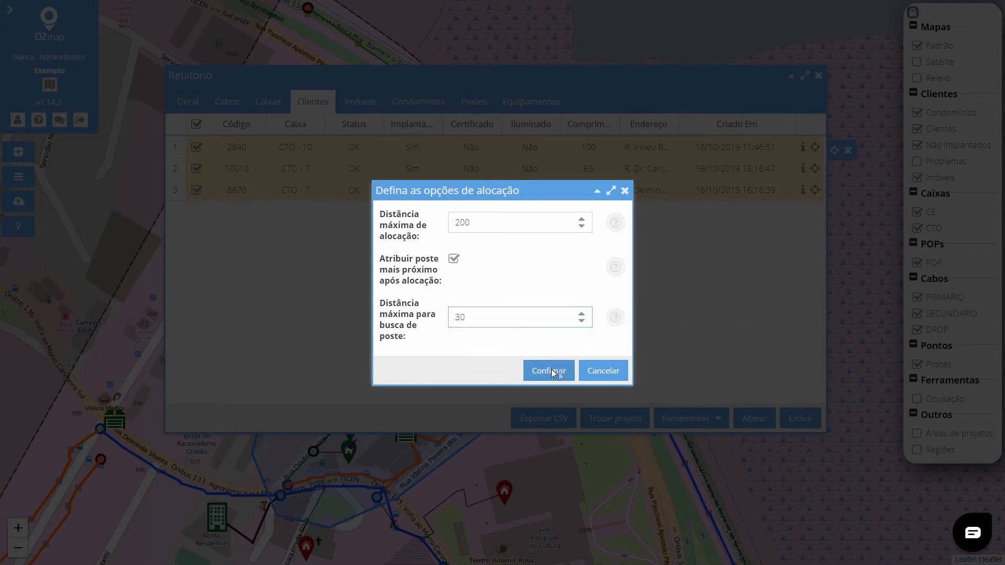
pyautogui.click(551, 369)
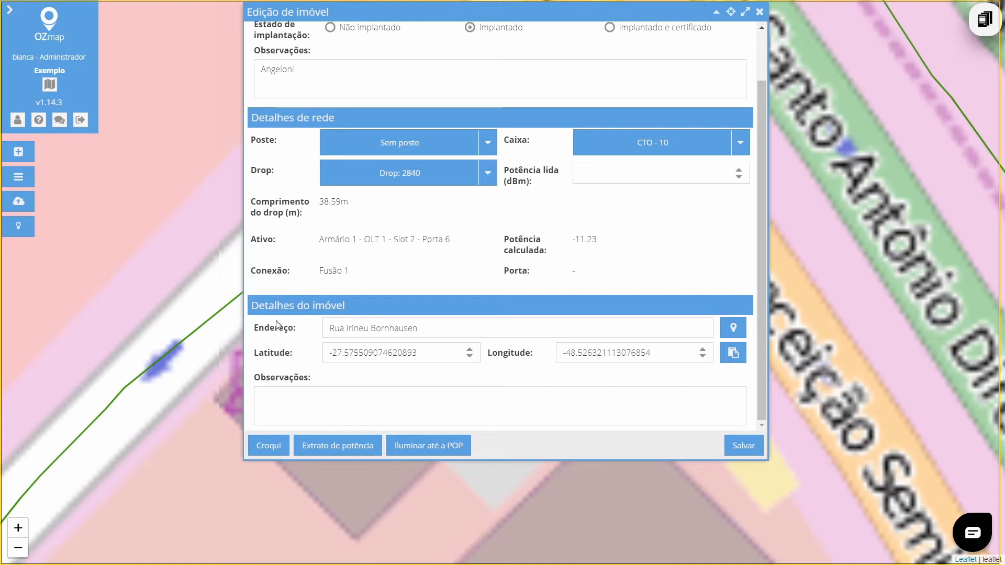
# Step: Reposition the Angeloni property from its street-only address and inspect its new location relative to the network on the map
pyautogui.click(735, 327)
pyautogui.click(735, 328)
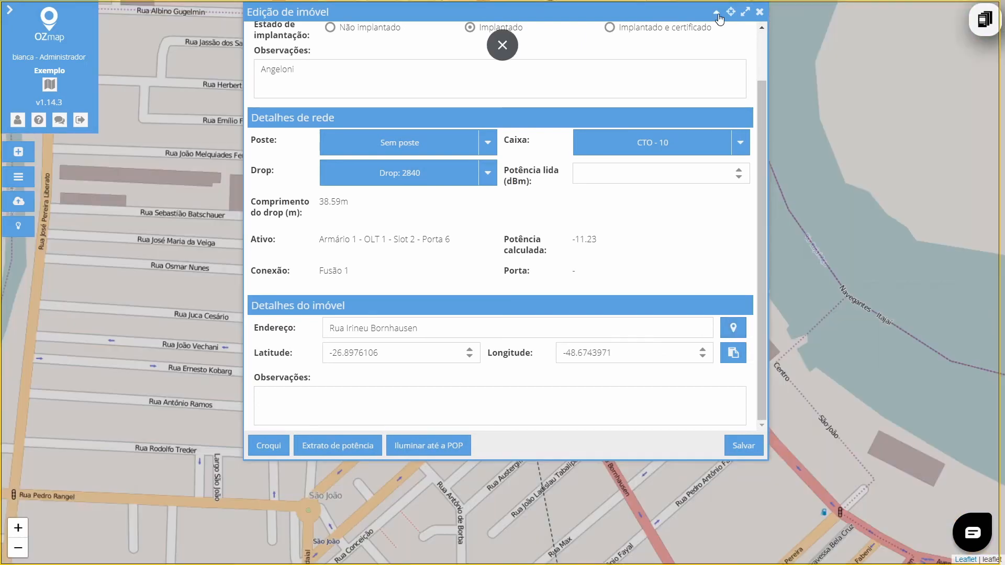
pyautogui.click(717, 12)
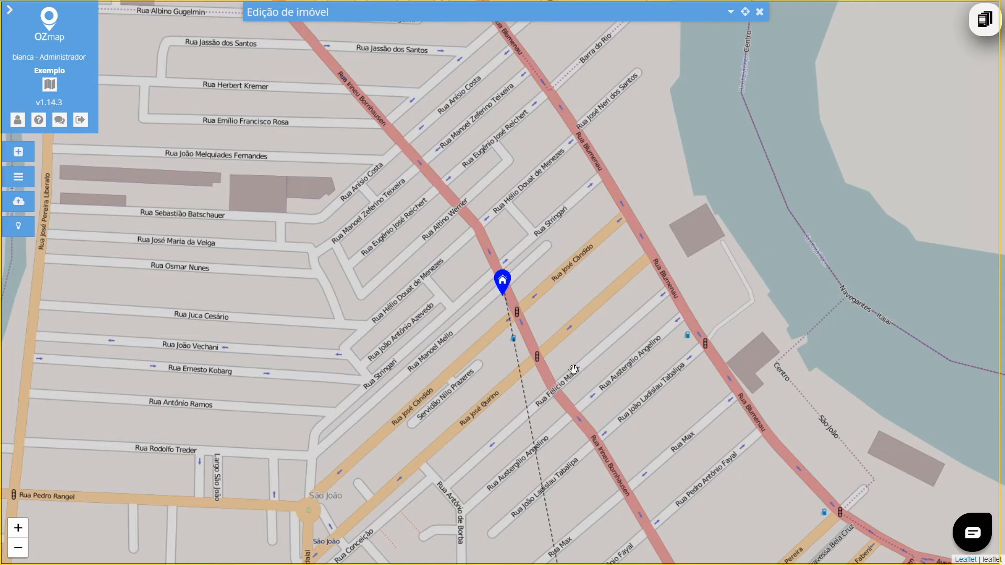
pyautogui.scroll(-3, 597, 370)
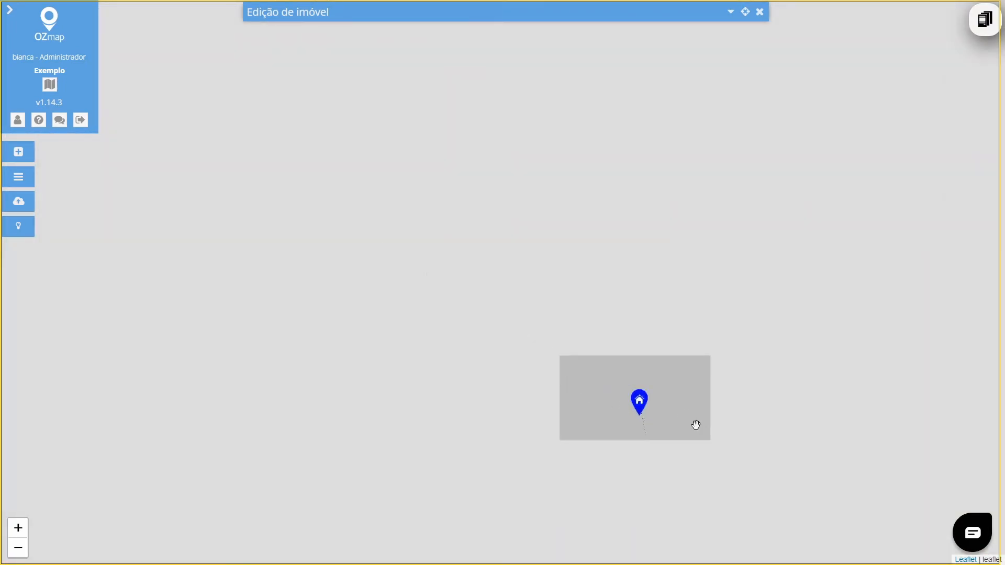
pyautogui.moveTo(696, 424); pyautogui.dragTo(454, 137)
pyautogui.scroll(-1, 511, 312)
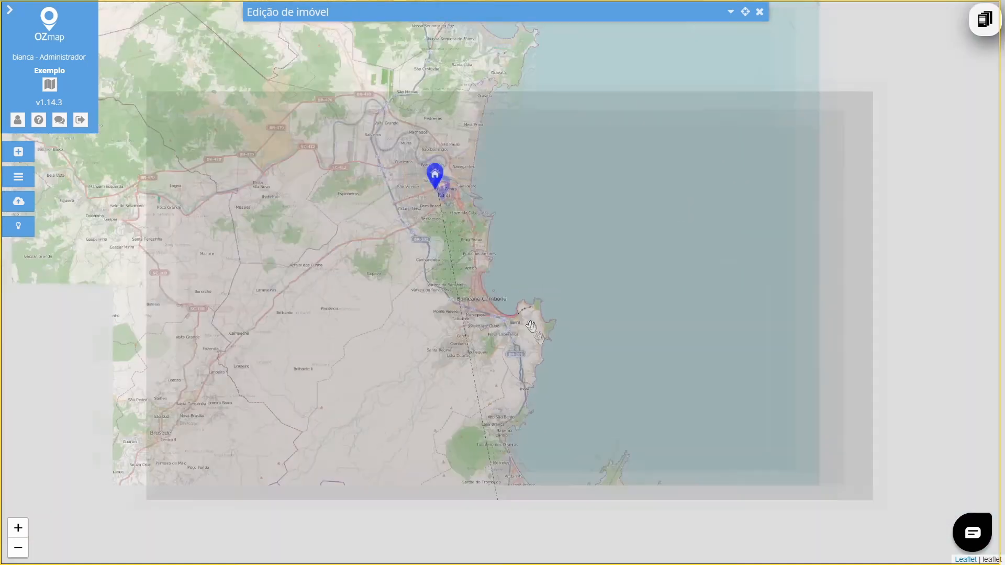
pyautogui.moveTo(466, 238); pyautogui.dragTo(392, 79)
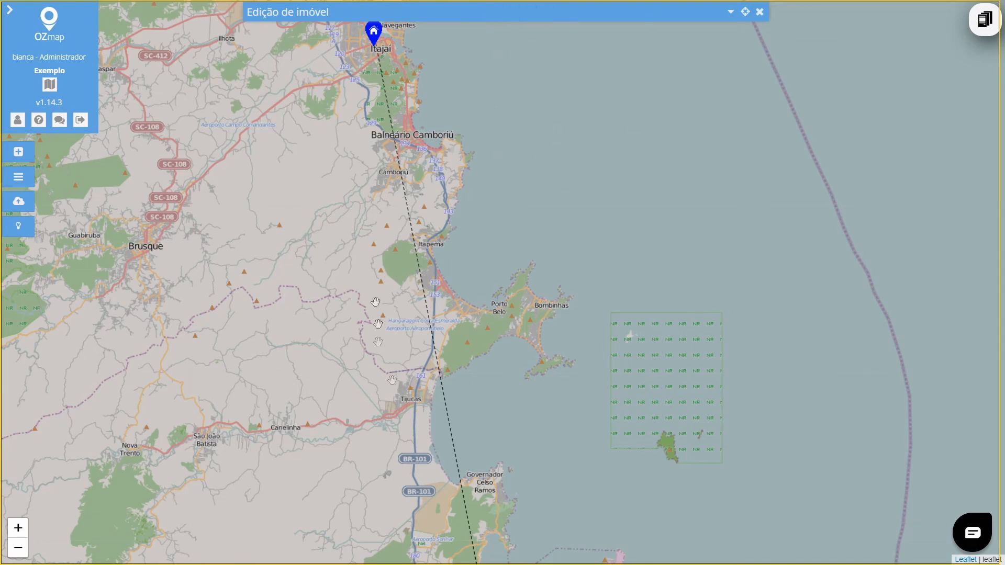
pyautogui.scroll(-2, 451, 243)
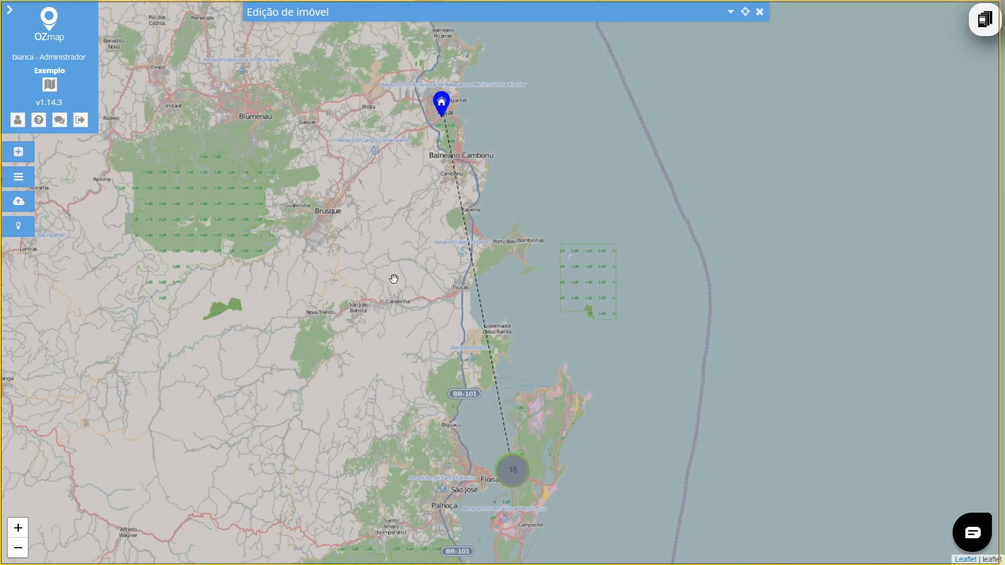
# Step: Add the street number and city to the Angeloni property's address
pyautogui.click(732, 13)
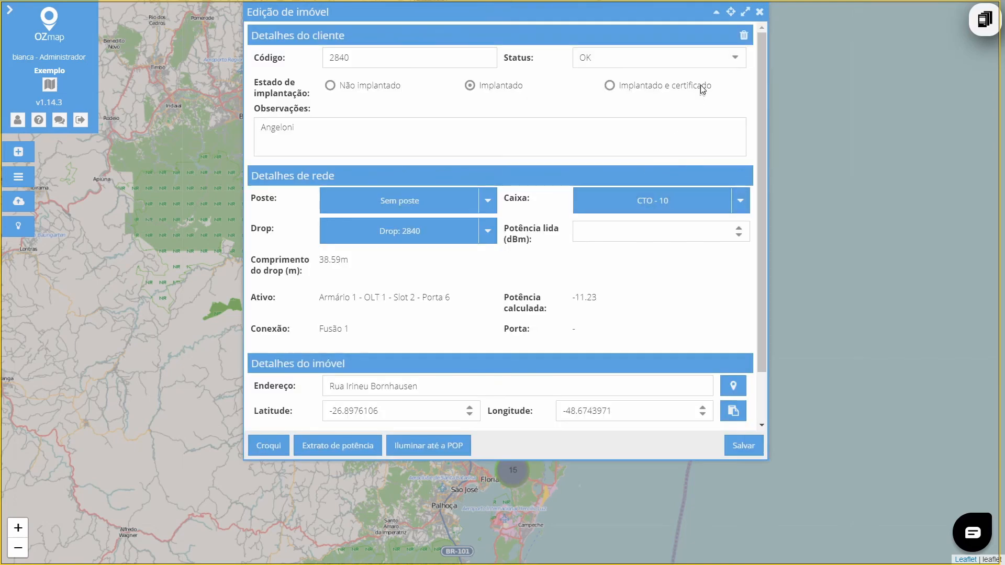
pyautogui.click(418, 388)
pyautogui.write(', 5188, Florianópolis')
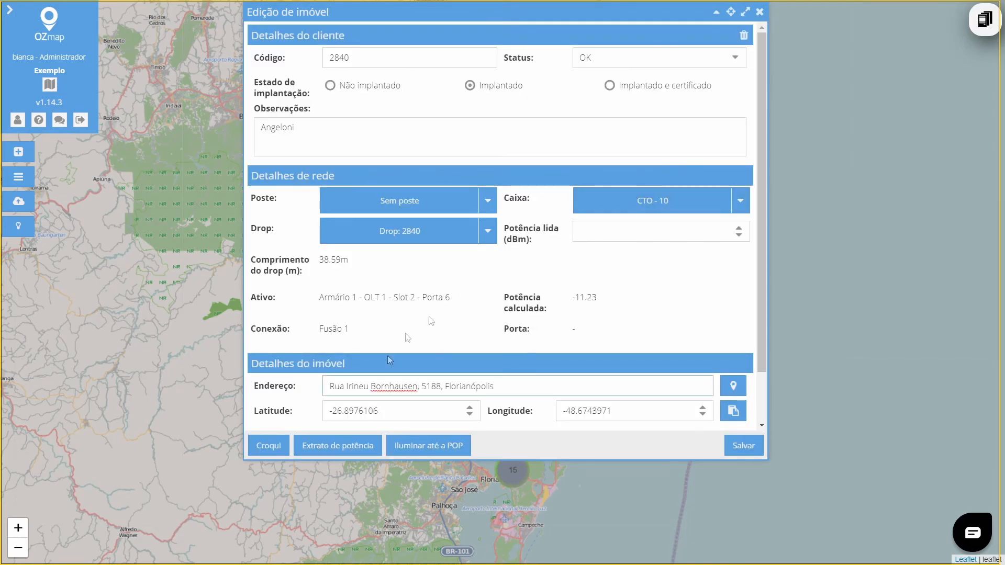
# Step: Reposition the Angeloni property from its completed address, check its new location on the map, and save the property
pyautogui.click(734, 388)
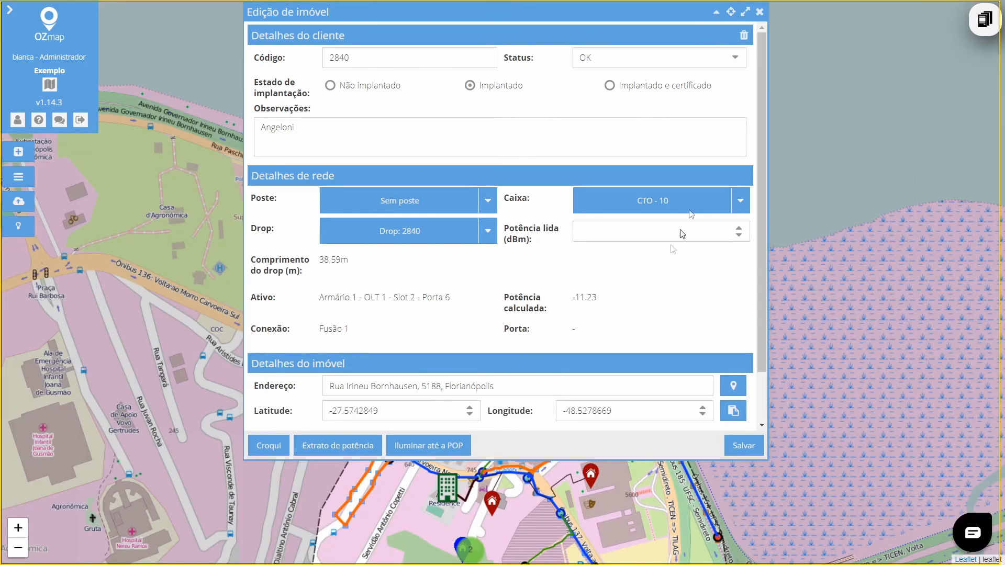
pyautogui.click(716, 11)
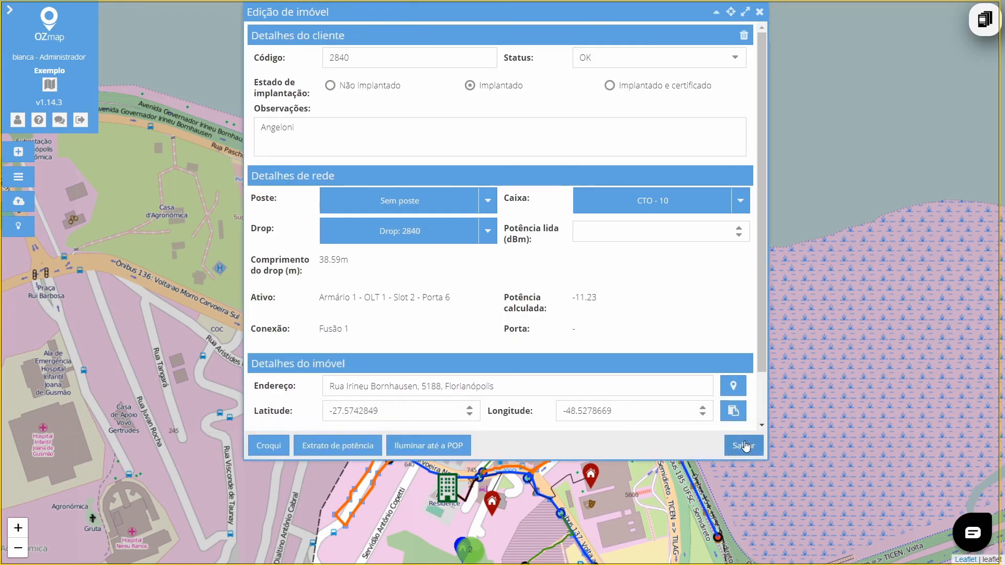
pyautogui.click(744, 446)
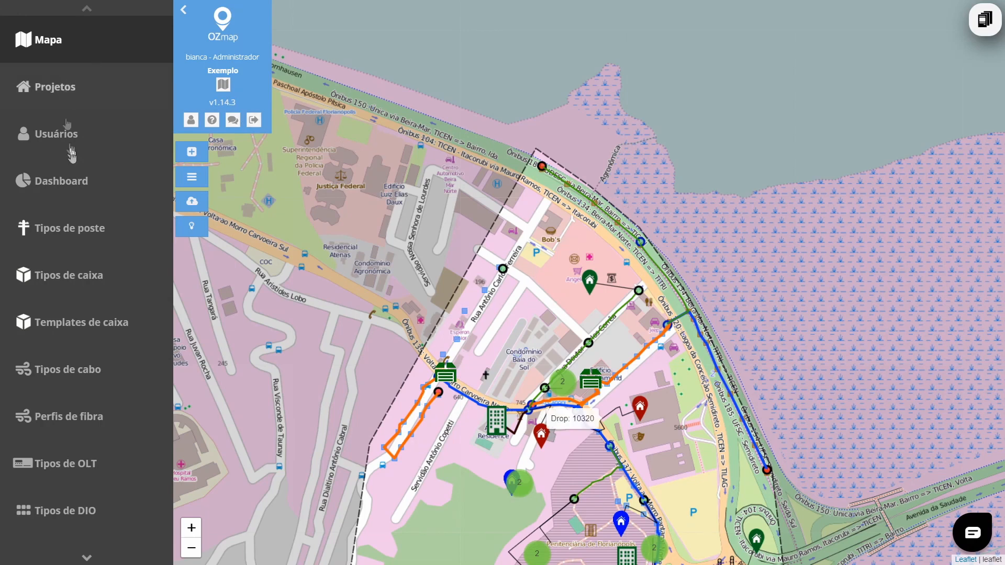
# Step: Enter the Google API key in the API section of the system configuration and save the settings
pyautogui.scroll(-1, 61, 388)
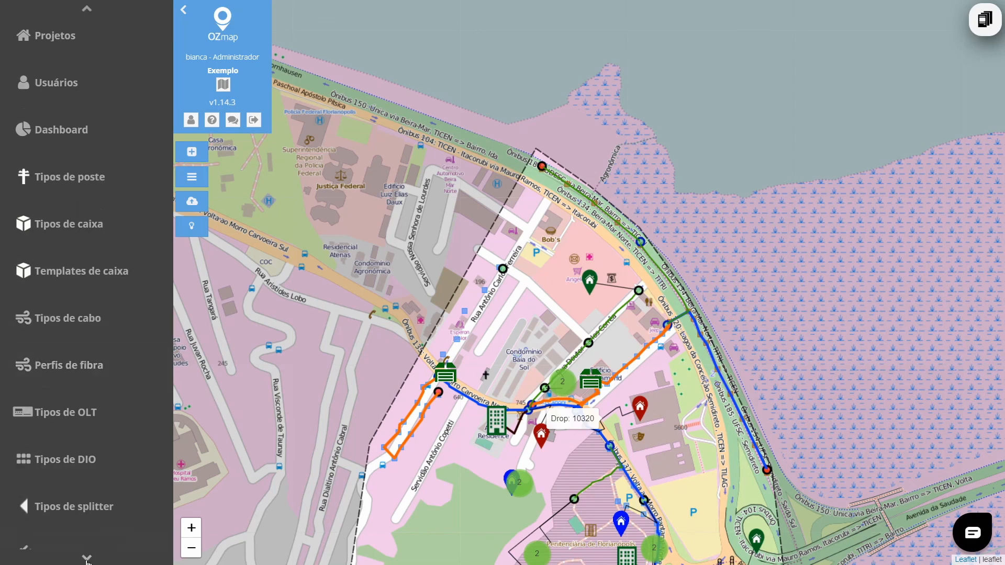
pyautogui.scroll(-7, 87, 555)
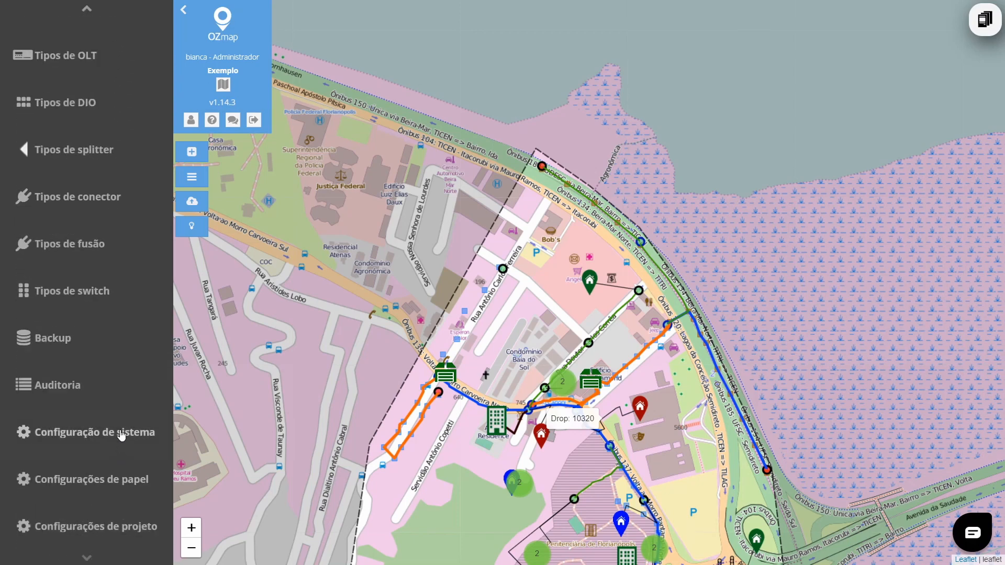
pyautogui.click(74, 441)
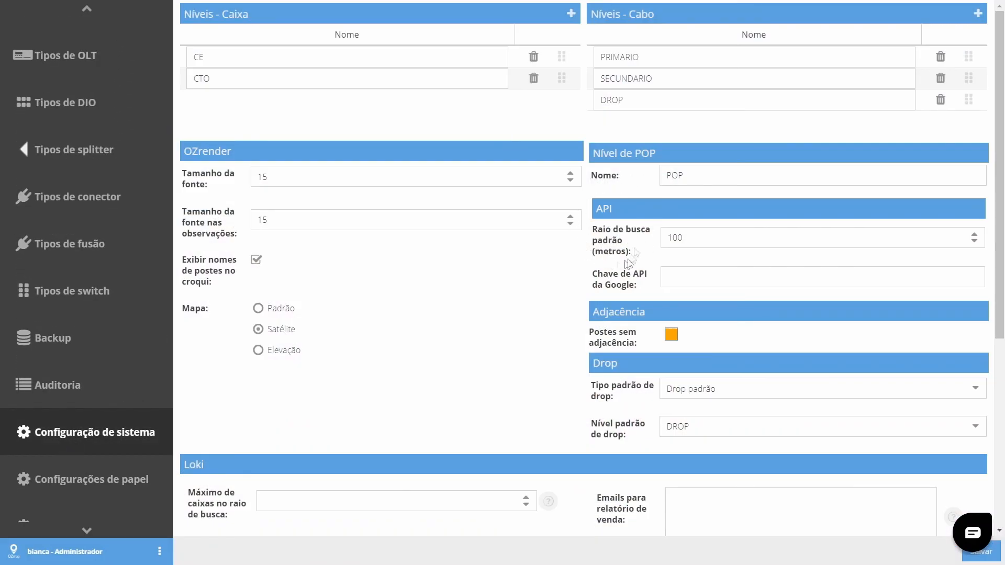
pyautogui.click(677, 280)
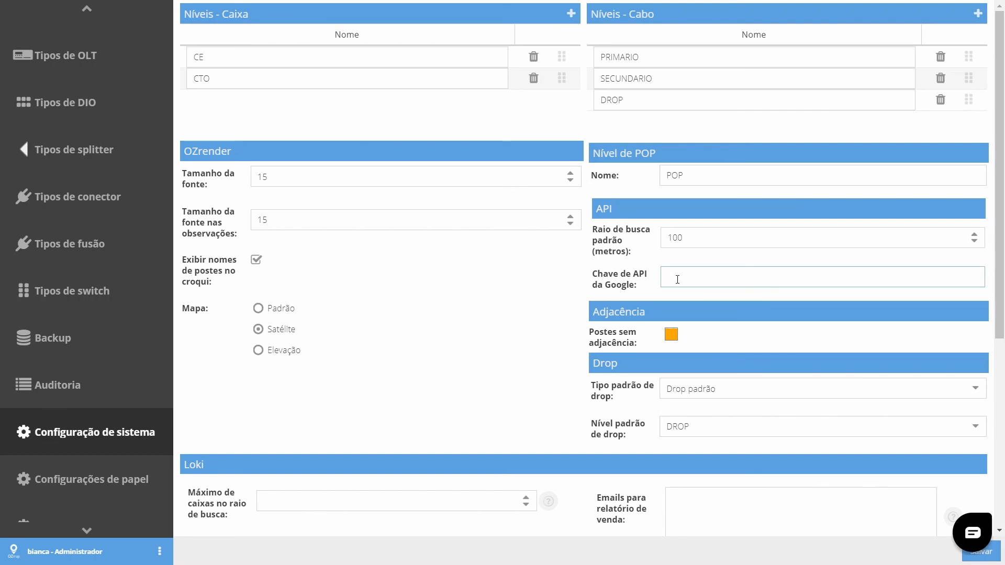
pyautogui.click(991, 556)
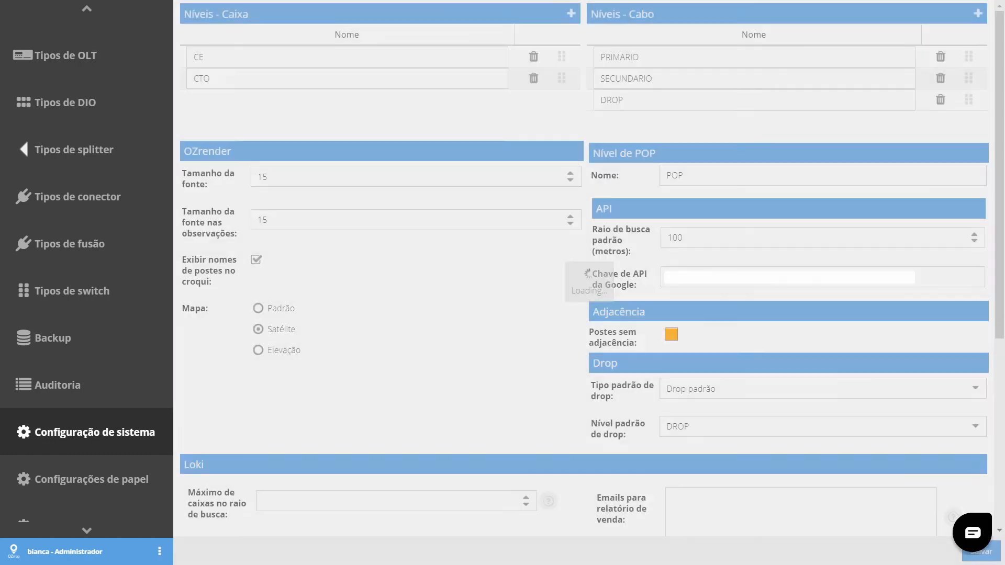